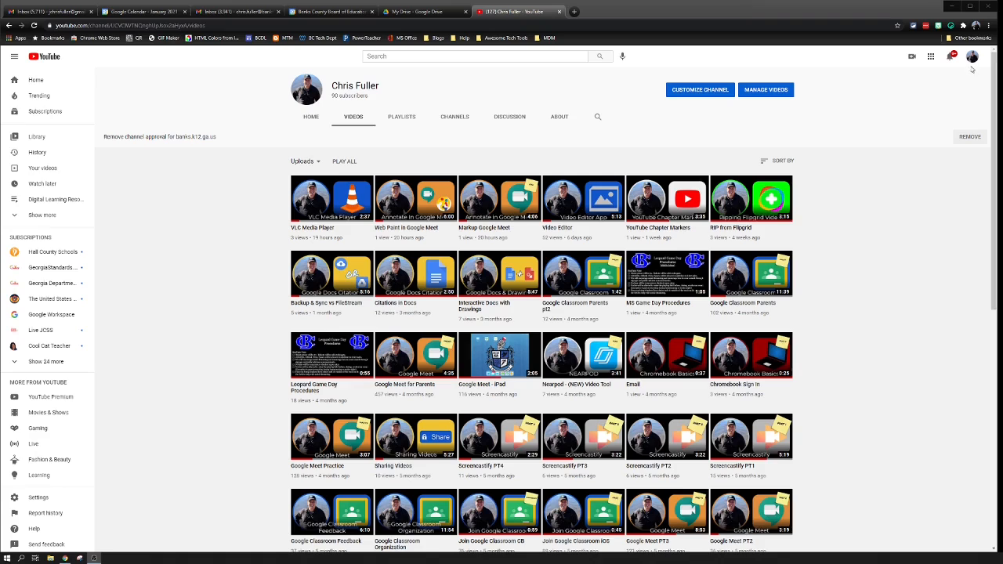
- Go to the channel content in YouTube Studio and open the private Joy Demo upload in the video editor
{"action": "left_click", "coordinate": [973, 60]}
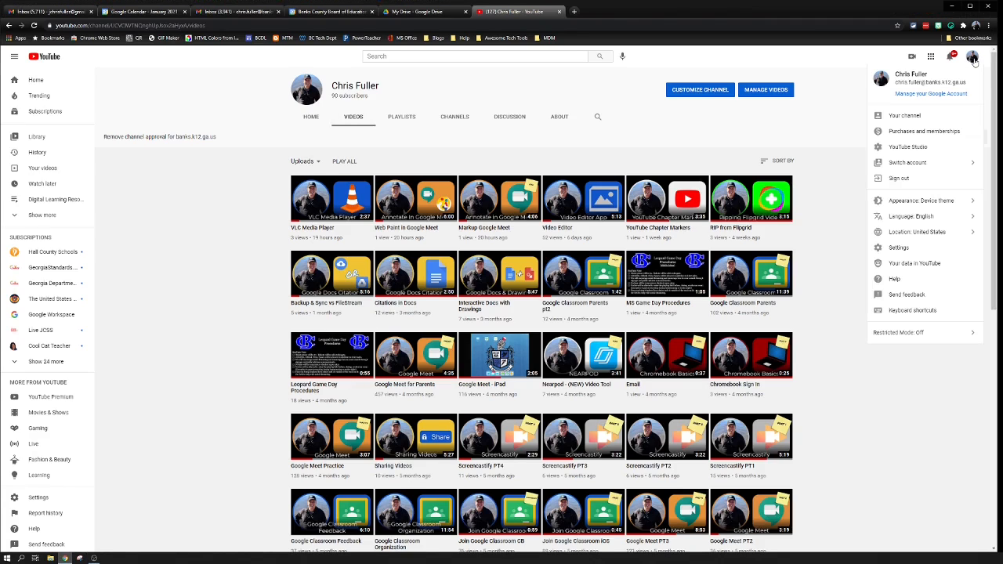
{"action": "left_click", "coordinate": [927, 149]}
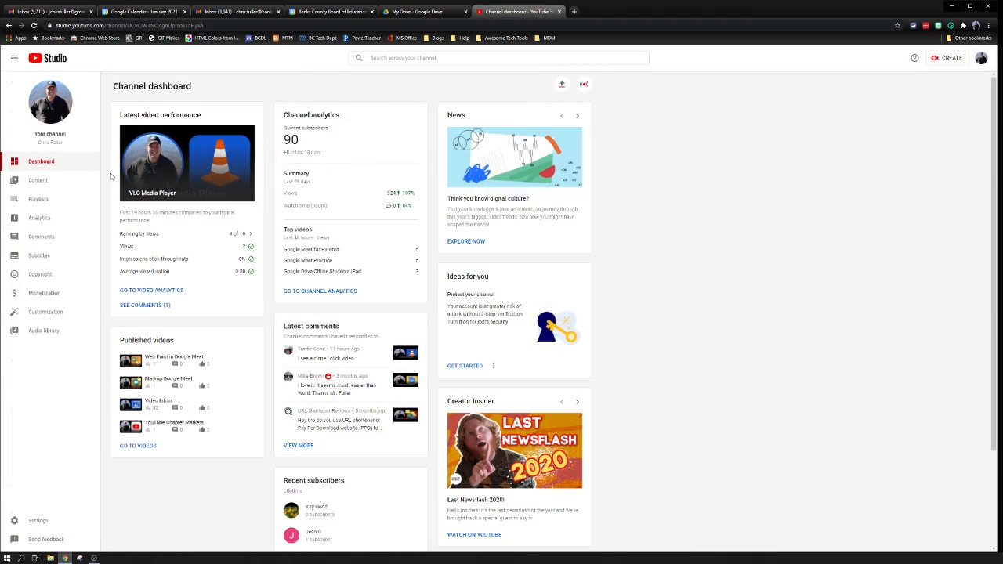
{"action": "left_click", "coordinate": [47, 189]}
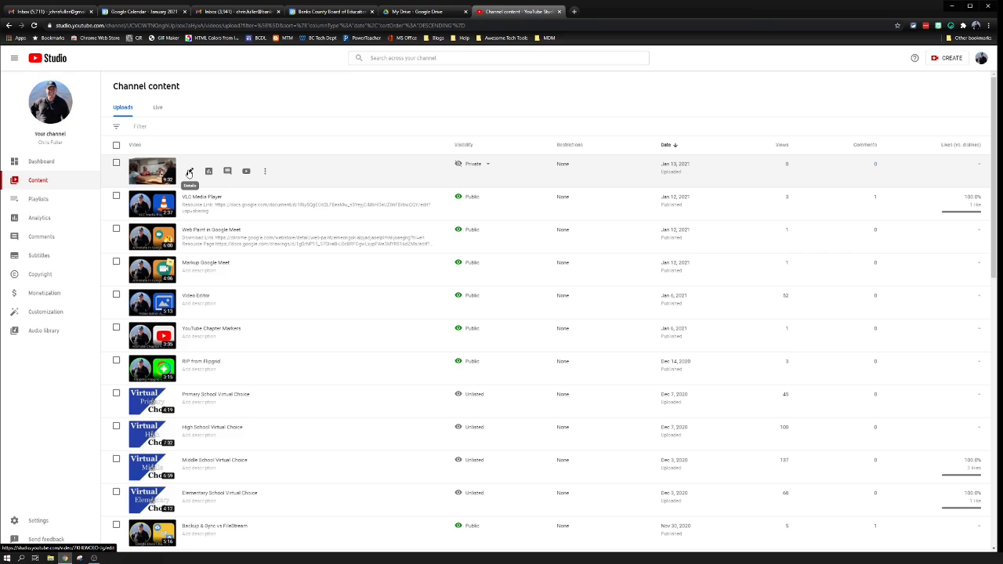
{"action": "mouse_move", "coordinate": [469, 165]}
{"action": "left_click", "coordinate": [189, 171]}
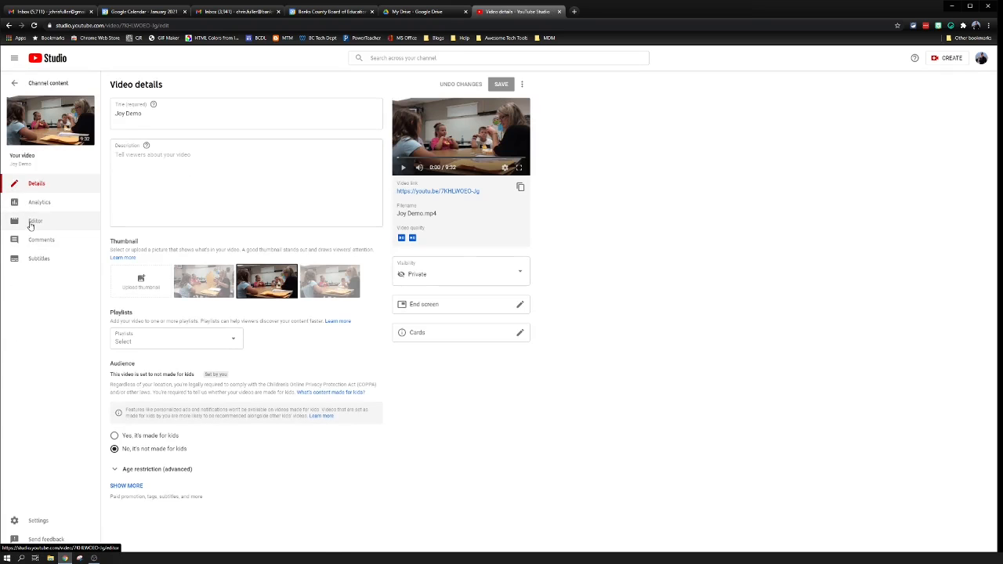
{"action": "left_click", "coordinate": [31, 224]}
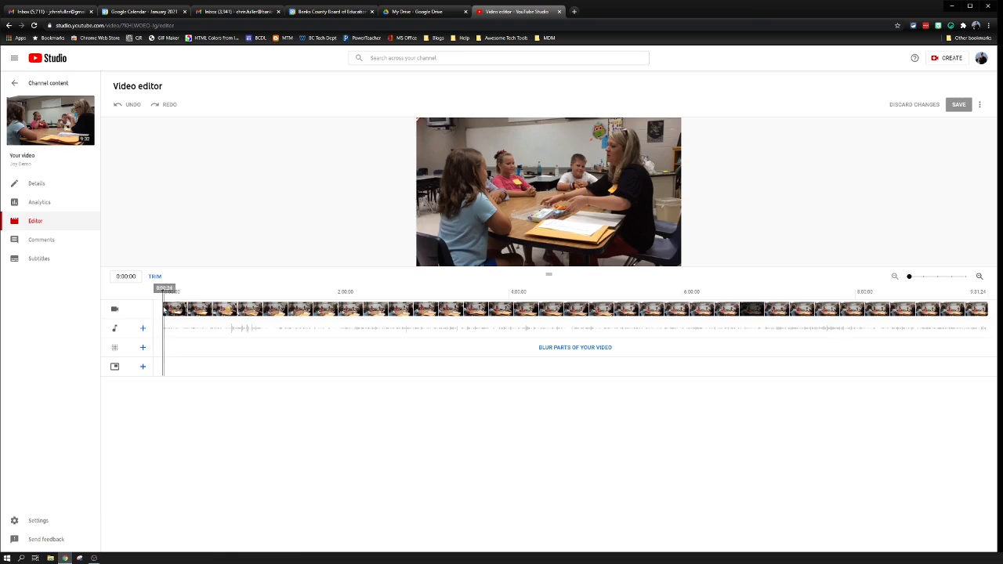
{"action": "left_click", "coordinate": [155, 278]}
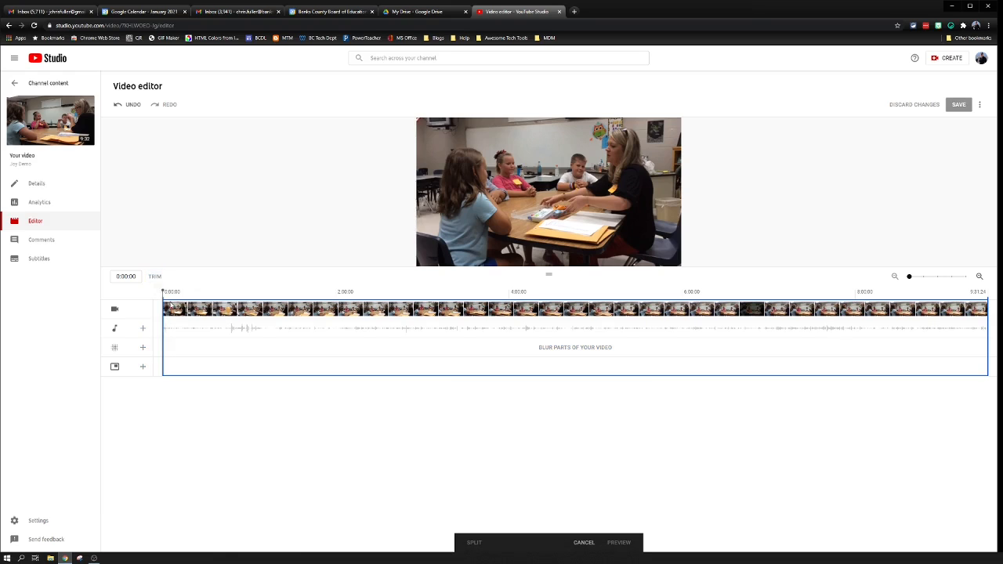
{"action": "left_click", "coordinate": [212, 313]}
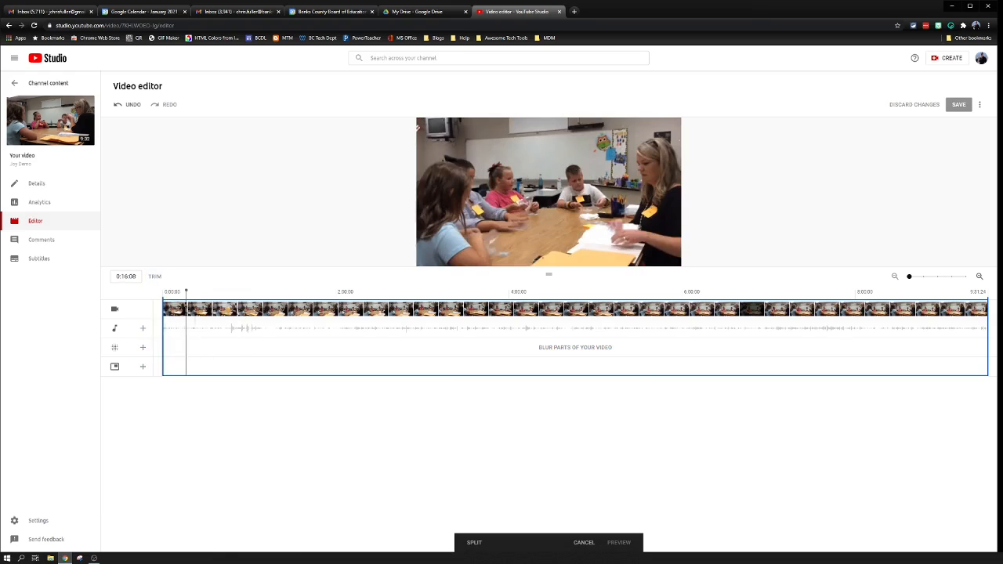
{"action": "left_click", "coordinate": [164, 340]}
{"action": "left_click_drag", "start_coordinate": [164, 340], "coordinate": [152, 356]}
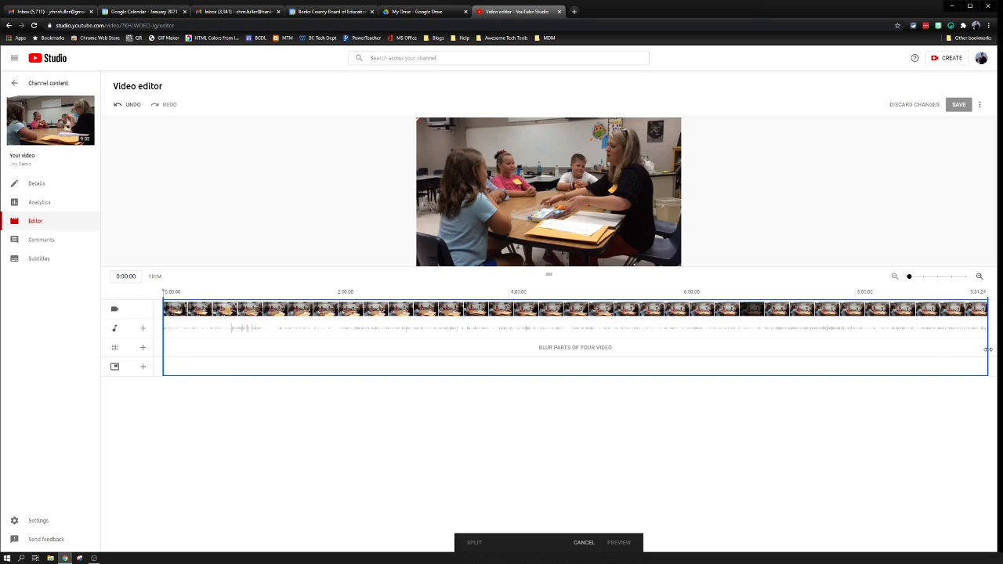
{"action": "mouse_move", "coordinate": [987, 352]}
{"action": "left_mouse_down"}
{"action": "mouse_move", "coordinate": [911, 352]}
{"action": "mouse_move", "coordinate": [987, 352]}
{"action": "left_mouse_up"}
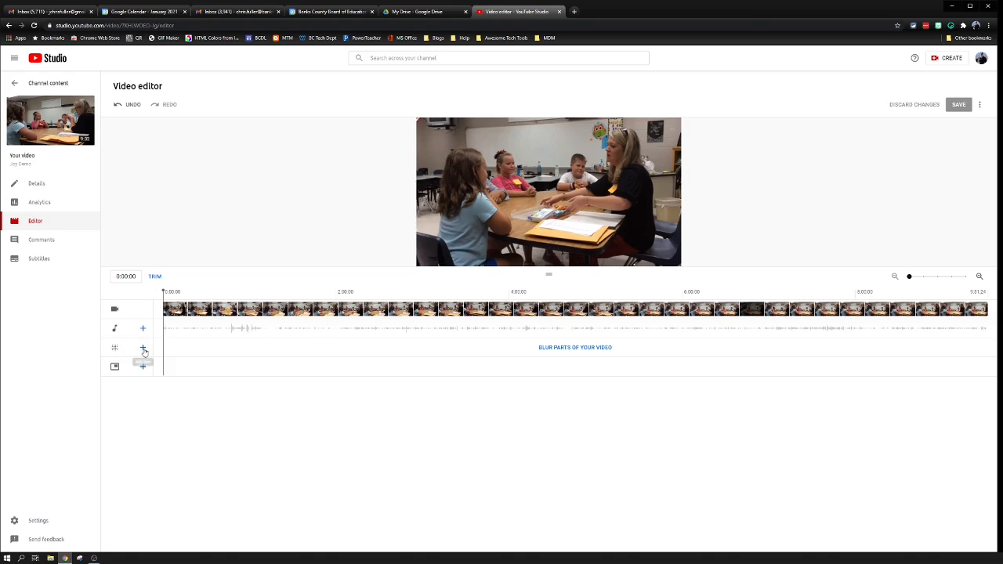
- Apply a face blur to all detected faces except the two thumbnails showing the teacher
{"action": "left_click", "coordinate": [143, 348]}
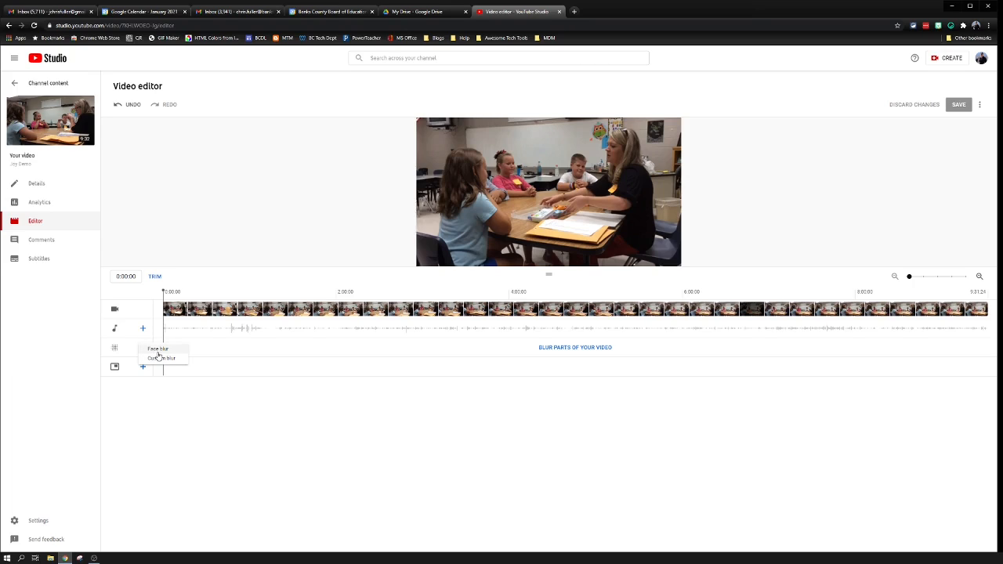
{"action": "left_click", "coordinate": [158, 349]}
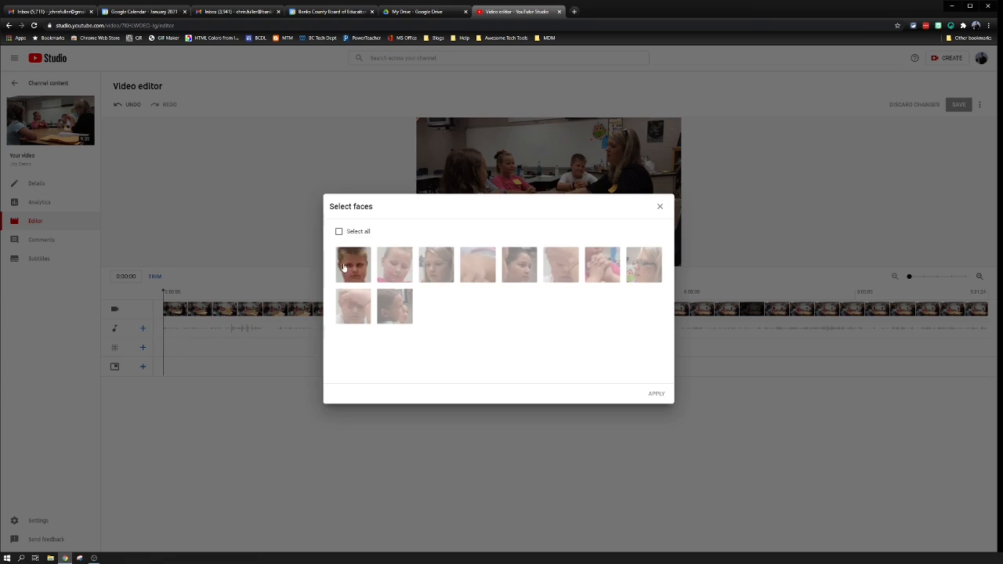
{"action": "left_click", "coordinate": [338, 233]}
{"action": "left_click", "coordinate": [441, 266]}
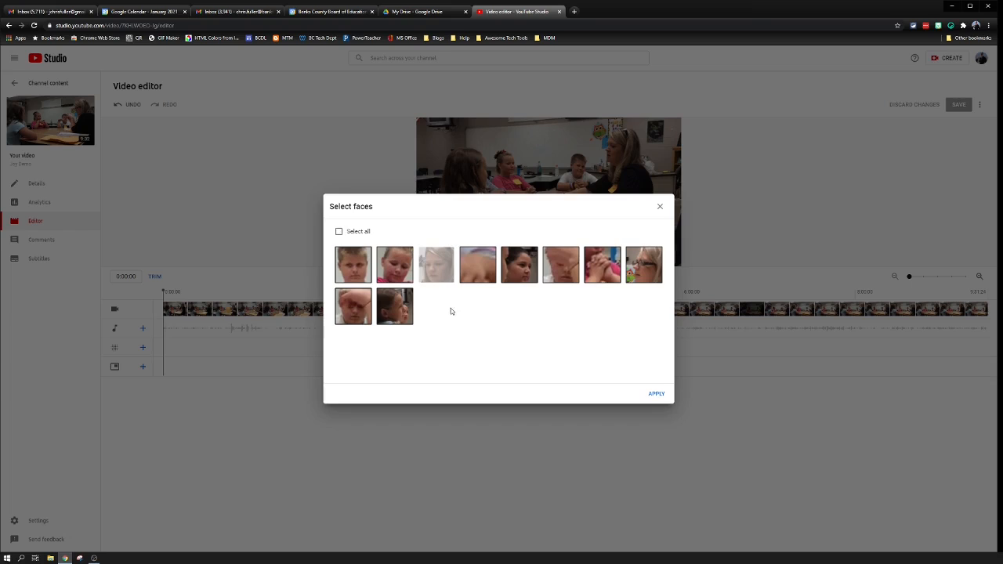
{"action": "left_click", "coordinate": [649, 262]}
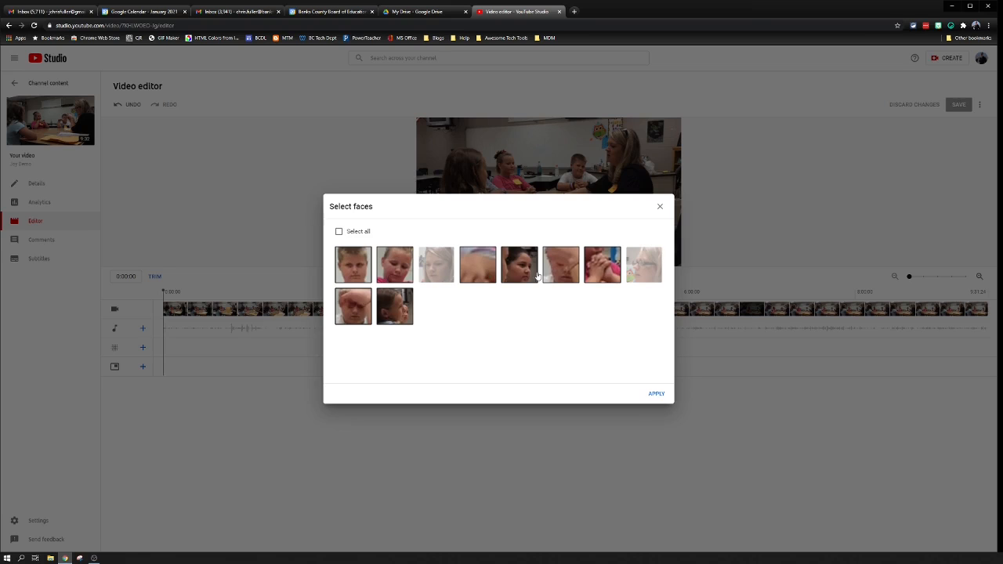
{"action": "left_click", "coordinate": [657, 395]}
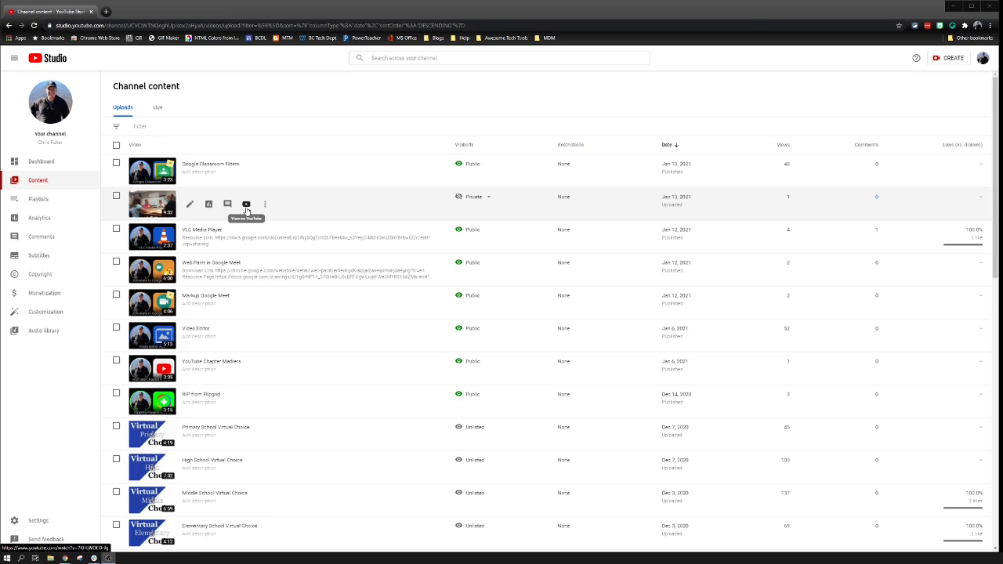
- Watch the Joy Demo video on YouTube at several points to check the face blur, and close the video page
{"action": "left_click", "coordinate": [246, 207]}
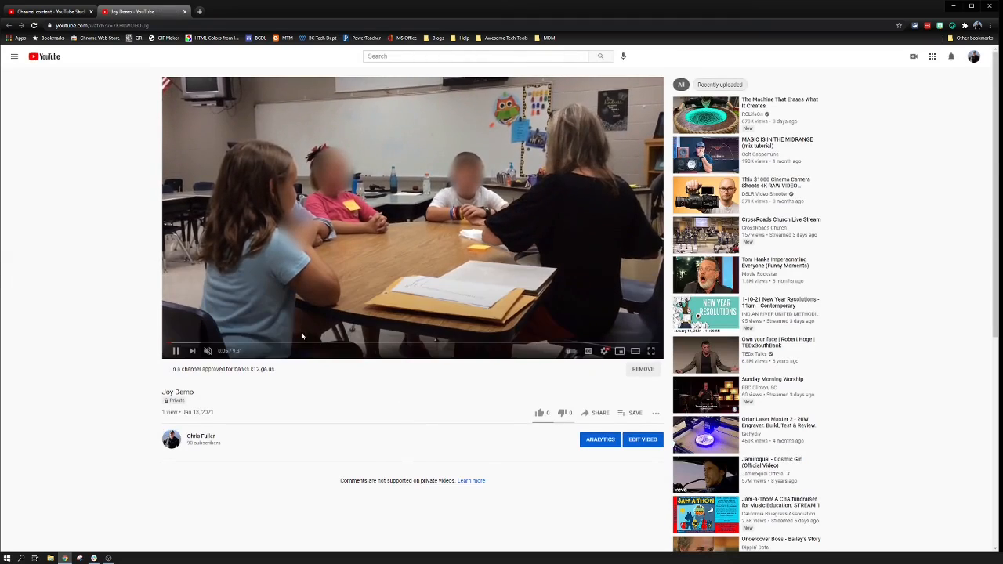
{"action": "left_click", "coordinate": [302, 344]}
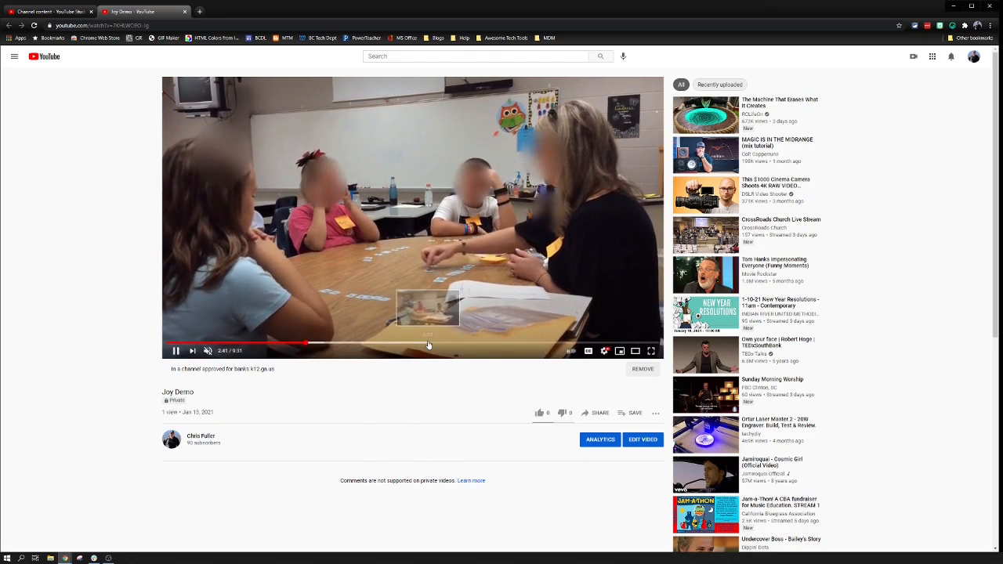
{"action": "left_click", "coordinate": [442, 343]}
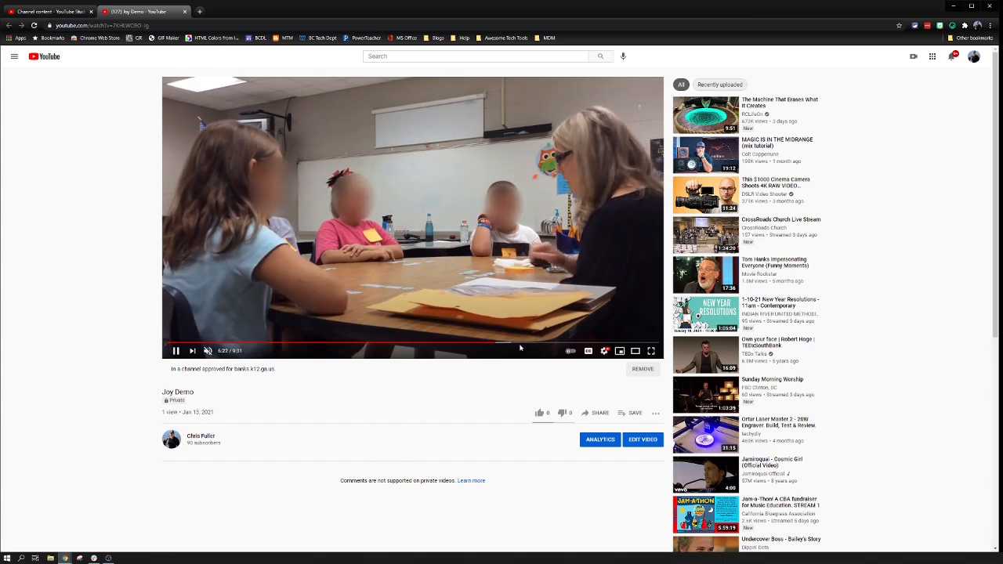
{"action": "left_click", "coordinate": [563, 344]}
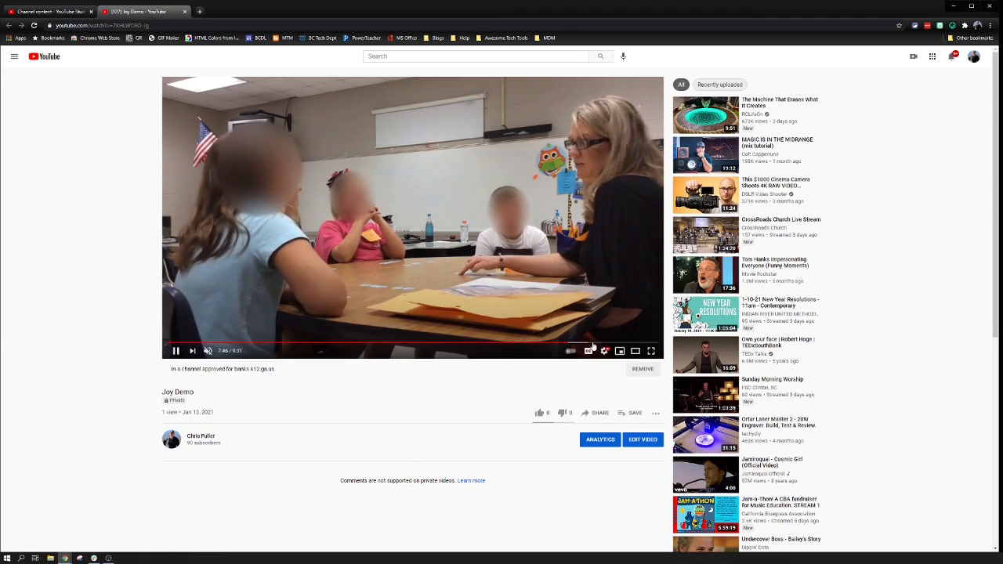
{"action": "left_click", "coordinate": [594, 344]}
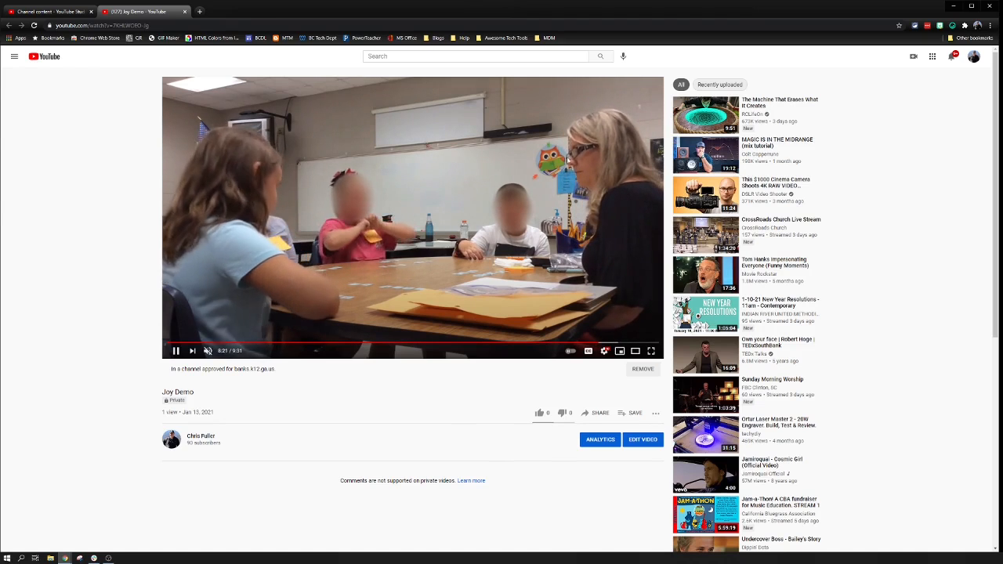
{"action": "left_click", "coordinate": [412, 344]}
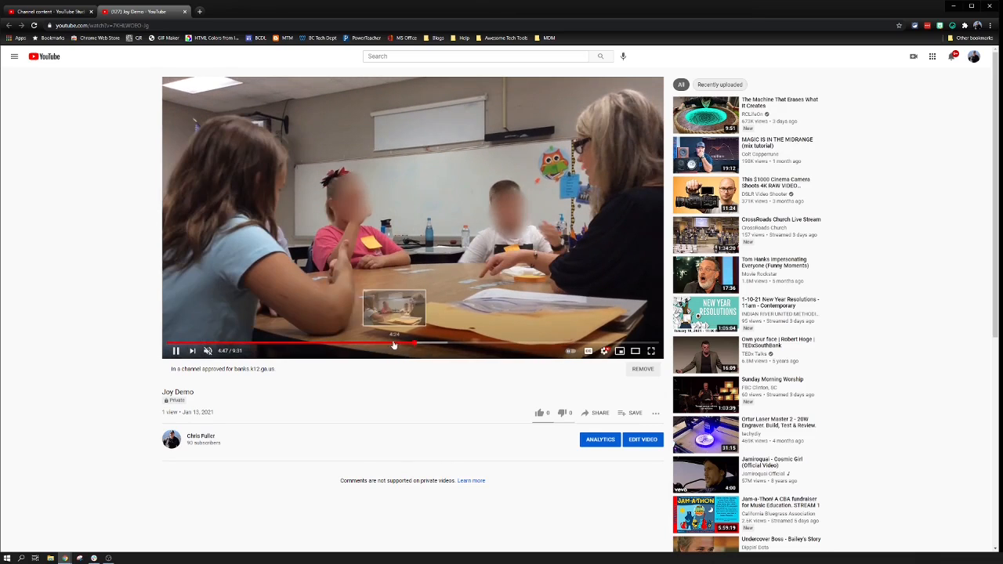
{"action": "left_click", "coordinate": [389, 344]}
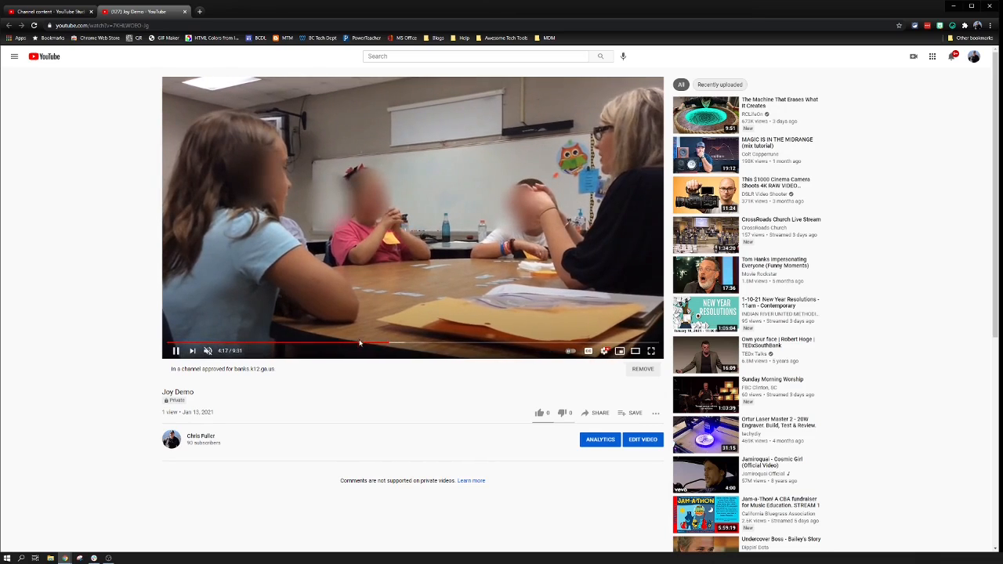
{"action": "left_click", "coordinate": [358, 345]}
{"action": "key", "text": "ctrl+w"}
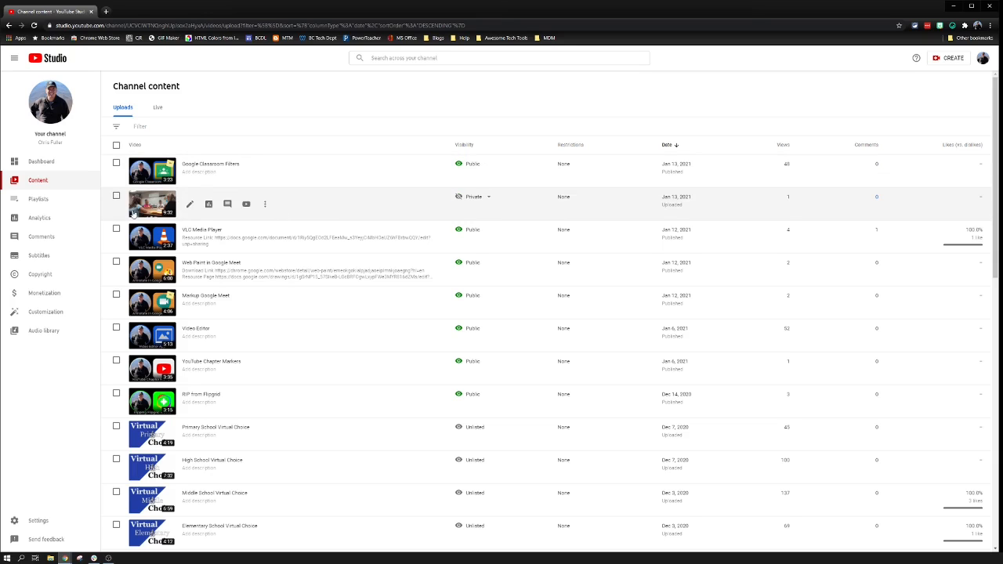
- Review the visibility options of the Joy Demo video without changing them, and download the video
{"action": "left_click", "coordinate": [487, 198]}
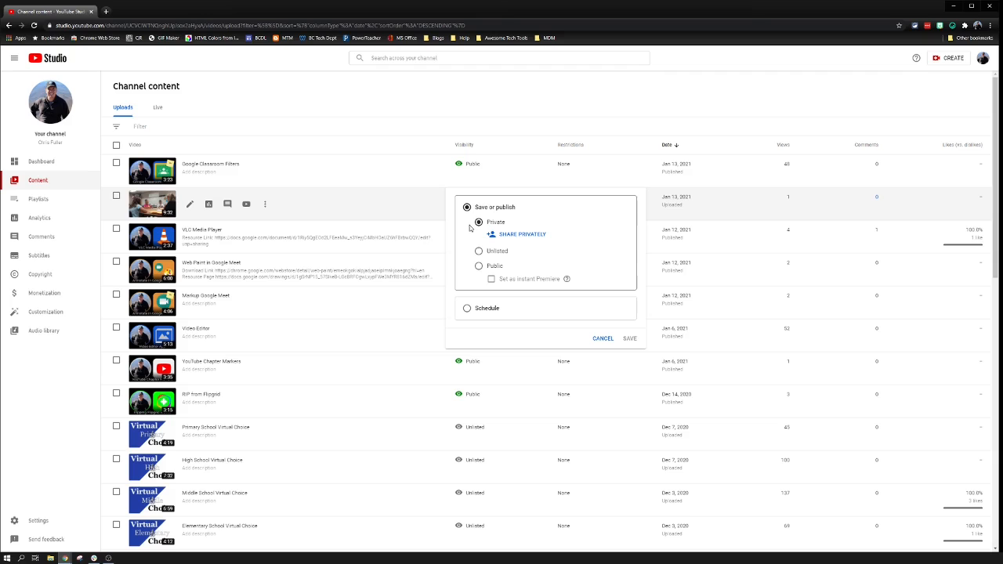
{"action": "left_click", "coordinate": [598, 340]}
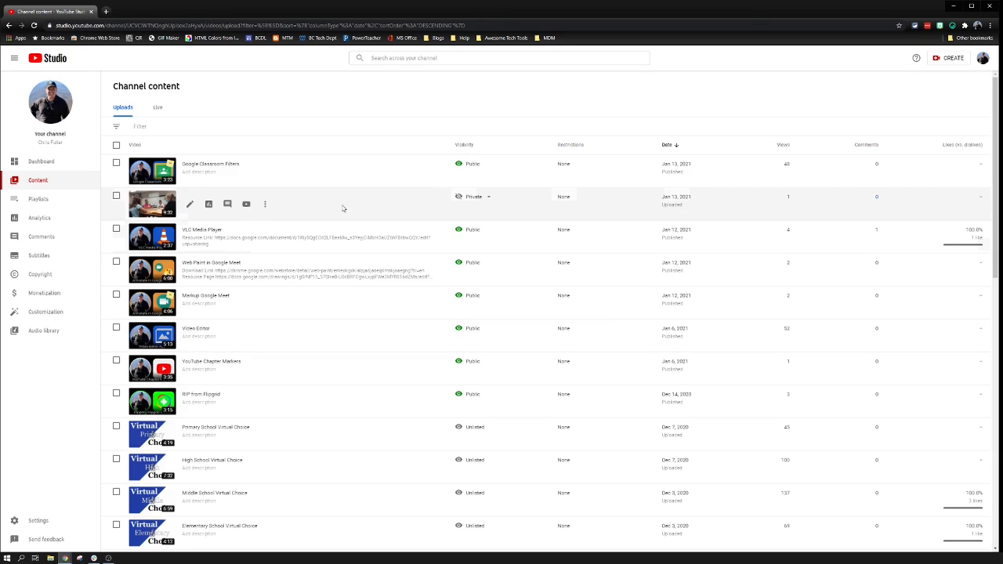
{"action": "left_click", "coordinate": [266, 207]}
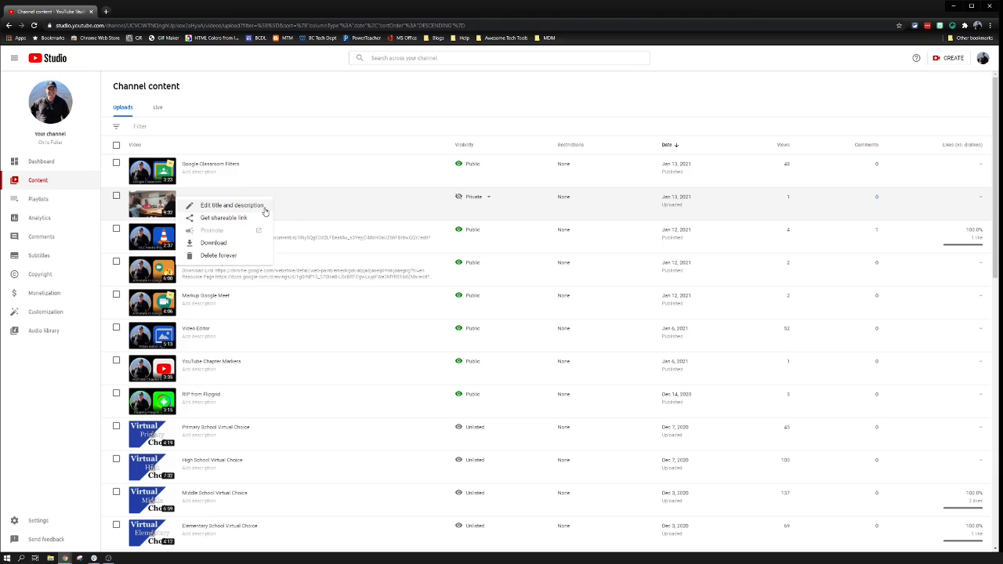
{"action": "left_click", "coordinate": [213, 243]}
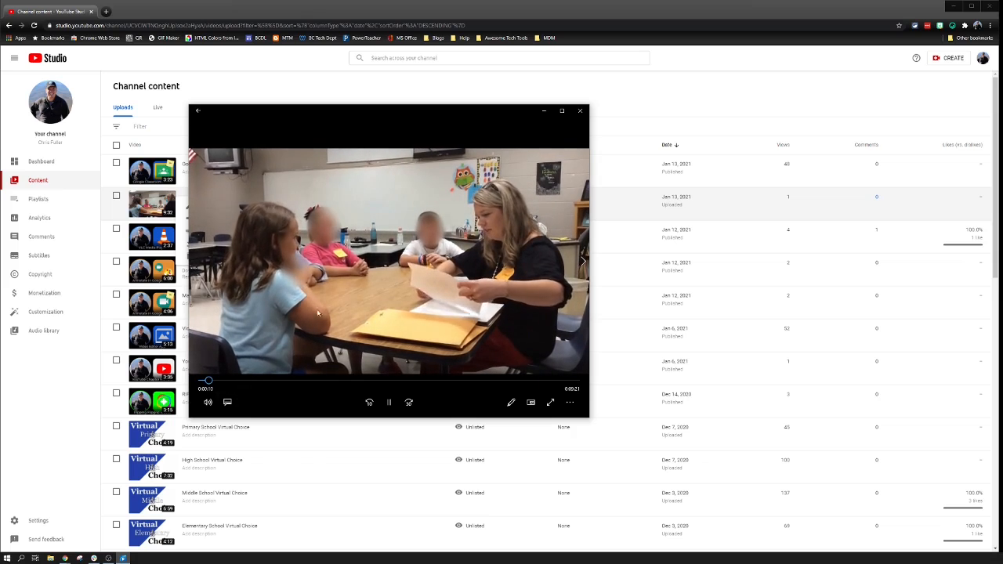
- Check the face blur at several points of the downloaded video, and close the player
{"action": "left_click", "coordinate": [297, 381]}
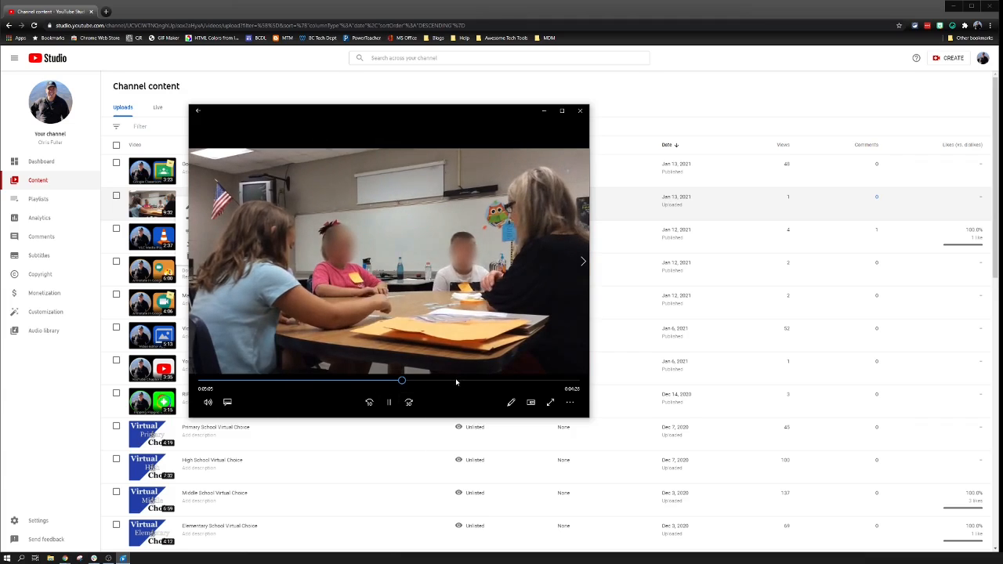
{"action": "left_click", "coordinate": [454, 381]}
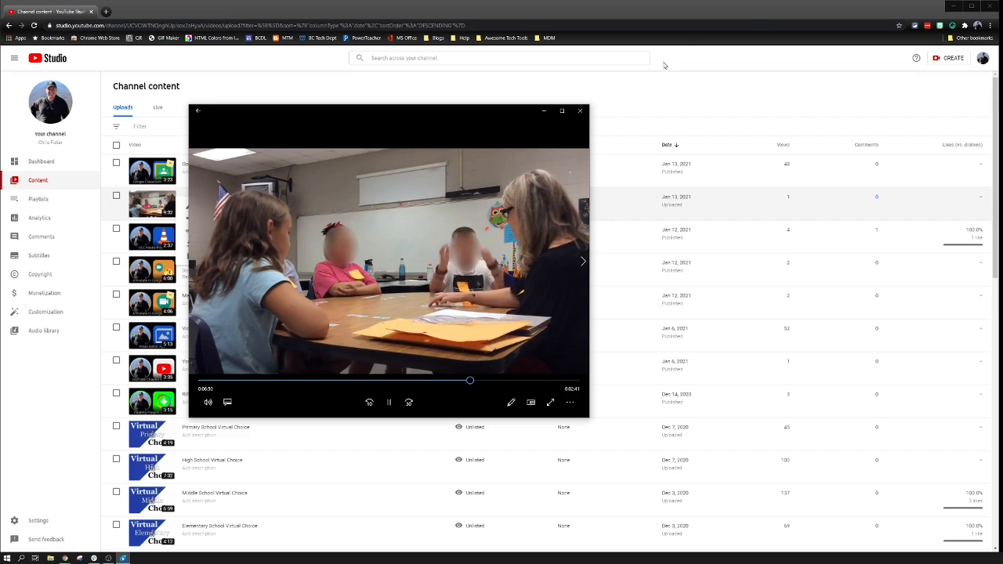
{"action": "left_click", "coordinate": [579, 110]}
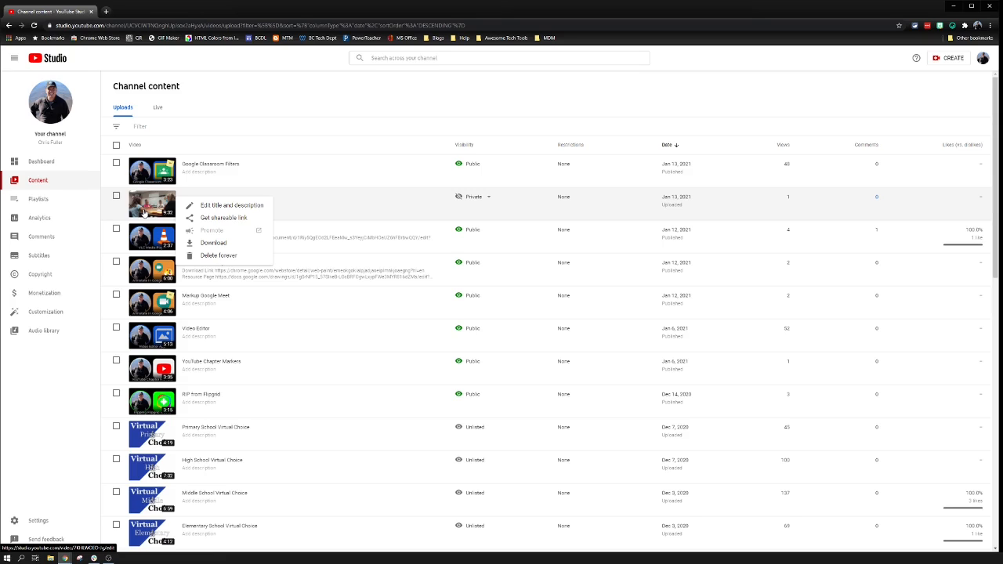
{"action": "left_click", "coordinate": [321, 125]}
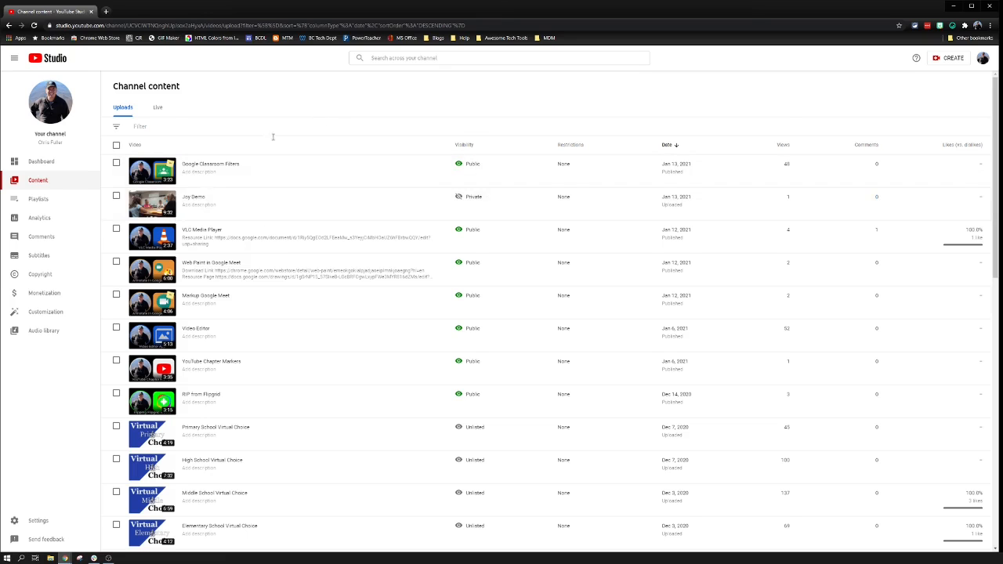
- Show the additional actions available for the Joy Demo video
{"action": "mouse_move", "coordinate": [209, 207]}
{"action": "left_click", "coordinate": [264, 204]}
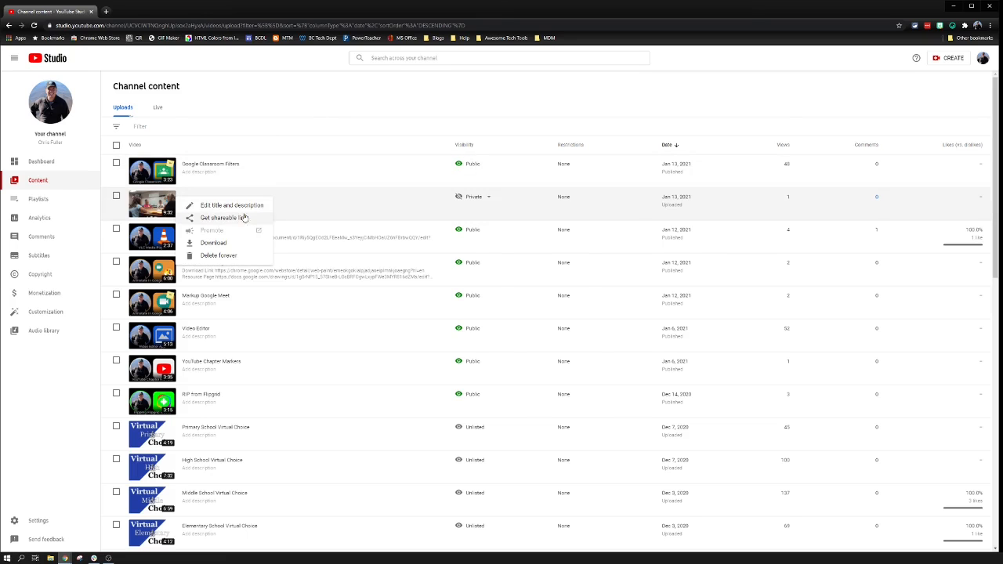